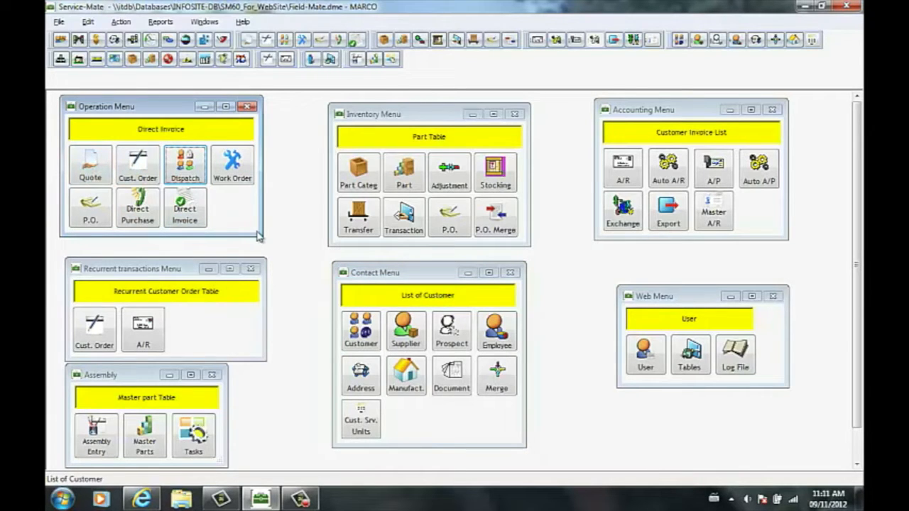
# - Open the Dispatch board, maximize it and start a new quote from it
pyautogui.click(186, 167)
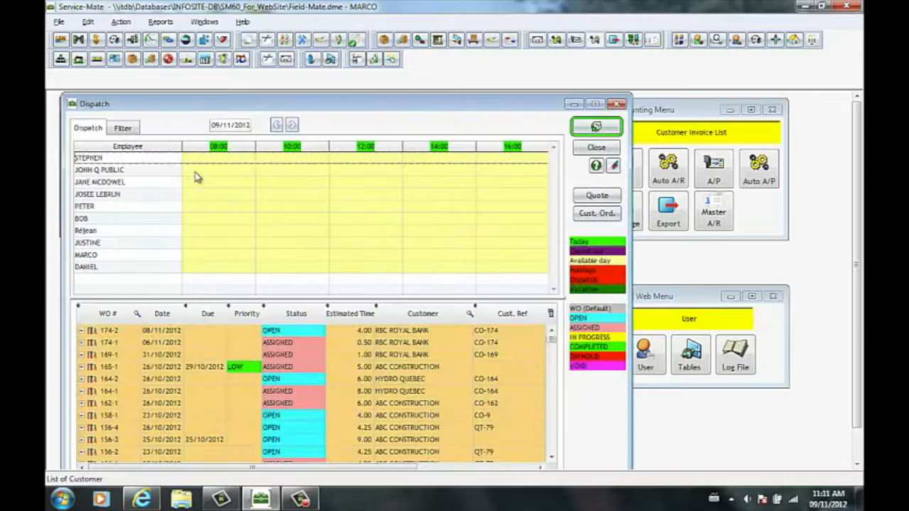
pyautogui.click(594, 105)
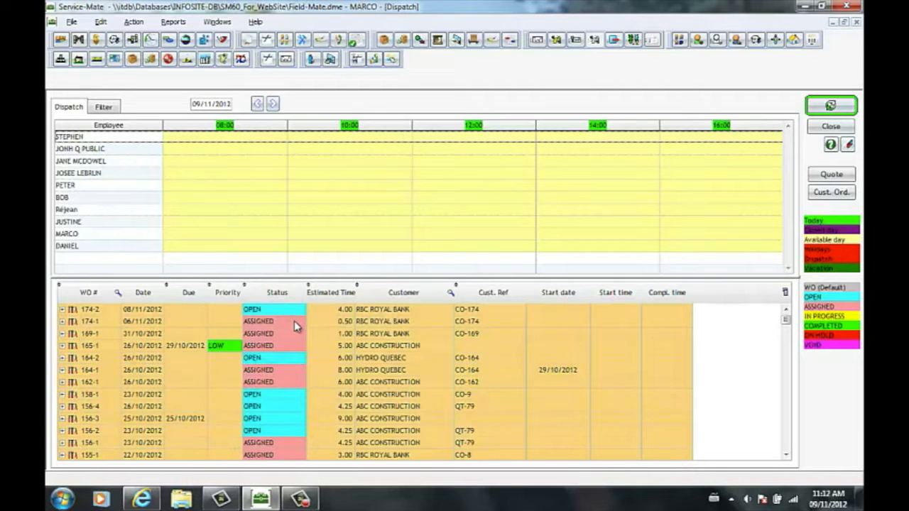
pyautogui.click(829, 176)
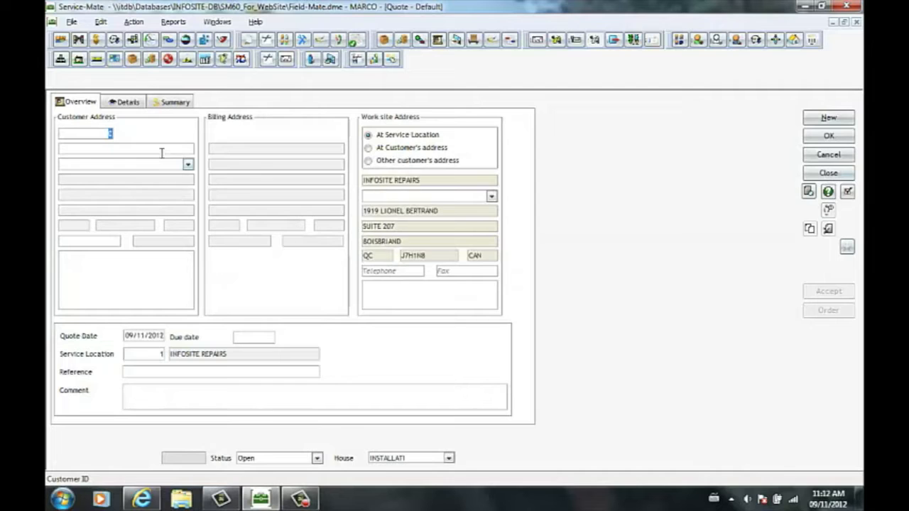
# - Set ABC CONSTRUCTION as the quote's customer, dismissing the customer table without picking from it
pyautogui.doubleClick(114, 135)
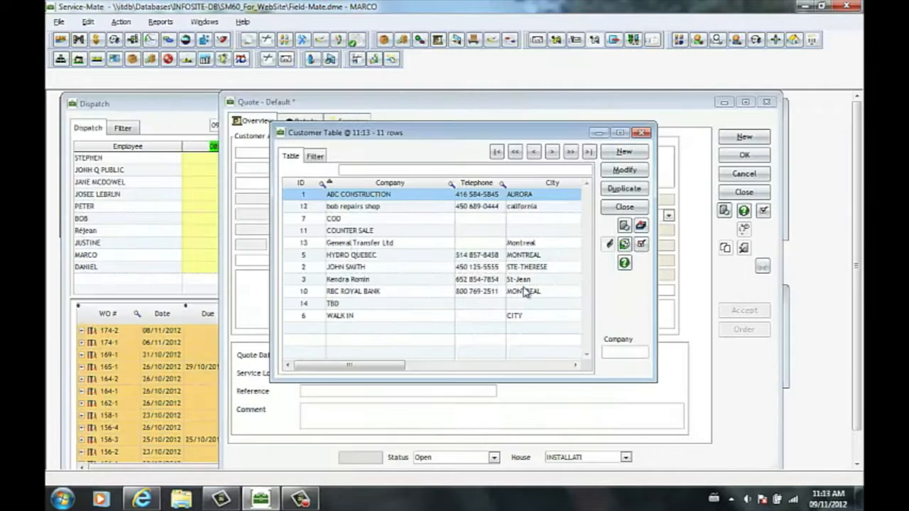
pyautogui.click(642, 134)
pyautogui.click(337, 167)
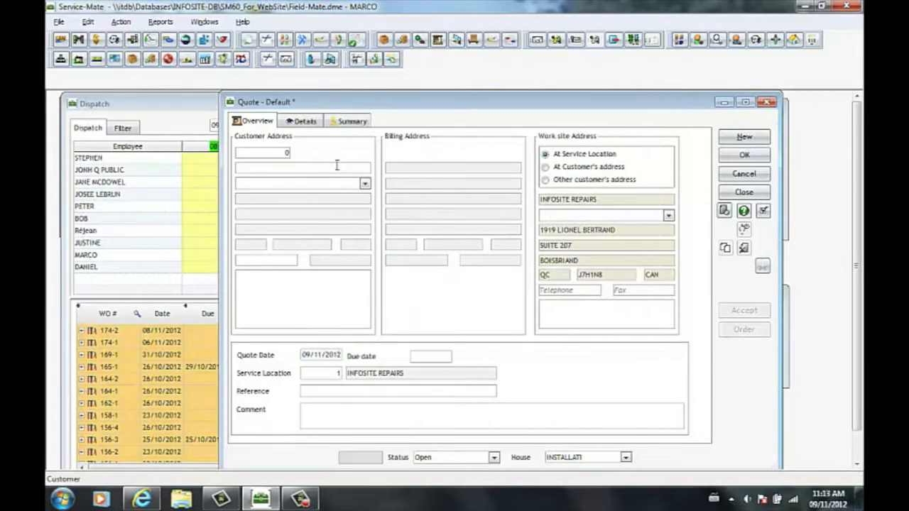
pyautogui.write('ABC CONSTRUCTION')
pyautogui.press('Tab')
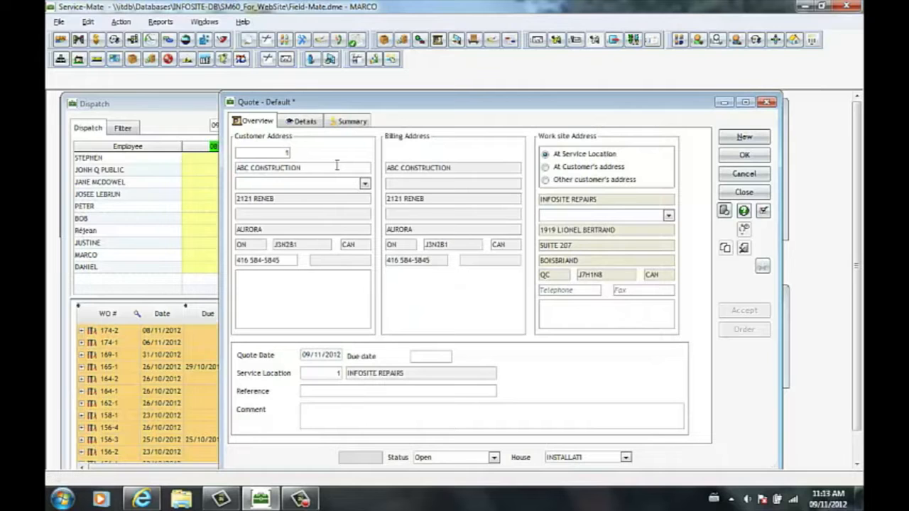
# - Set the quote's work site address to the customer's address after trying the other customer's address option
pyautogui.click(595, 170)
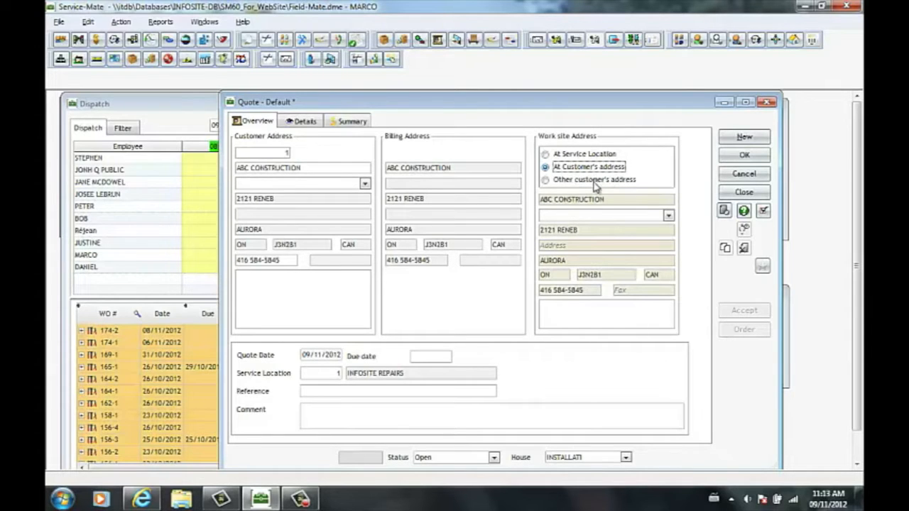
pyautogui.click(593, 181)
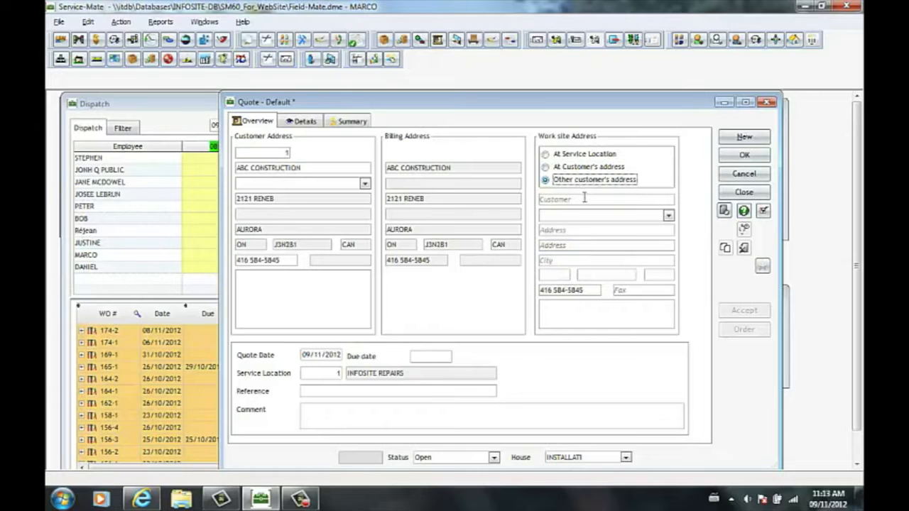
pyautogui.click(584, 198)
pyautogui.click(592, 169)
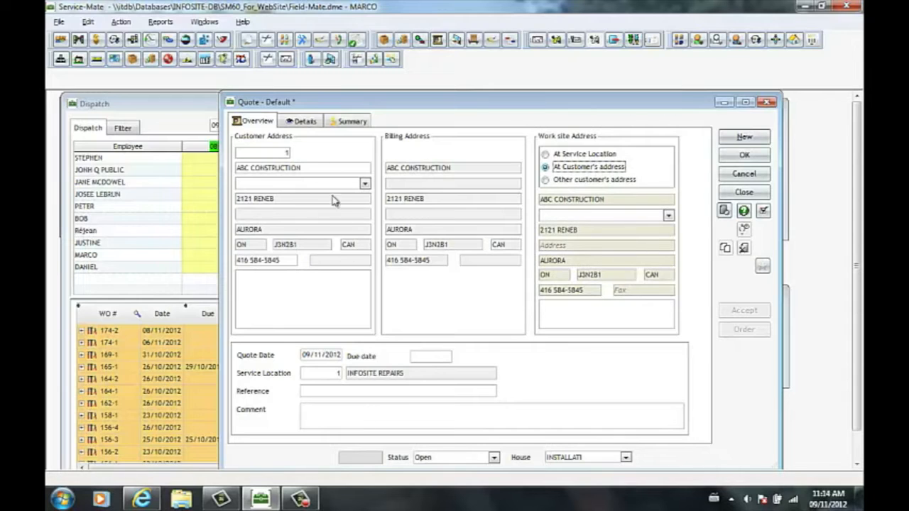
# - Add a new work order to the quote's details
pyautogui.click(294, 126)
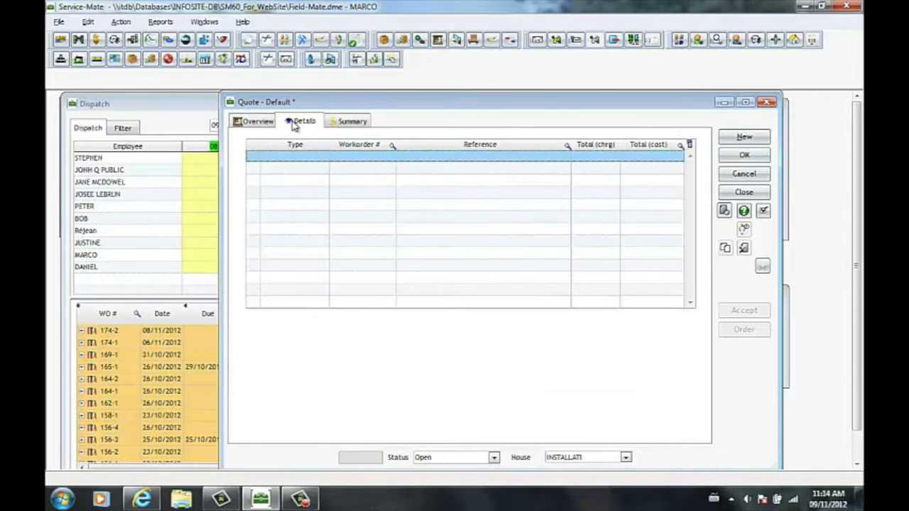
pyautogui.rightClick(345, 163)
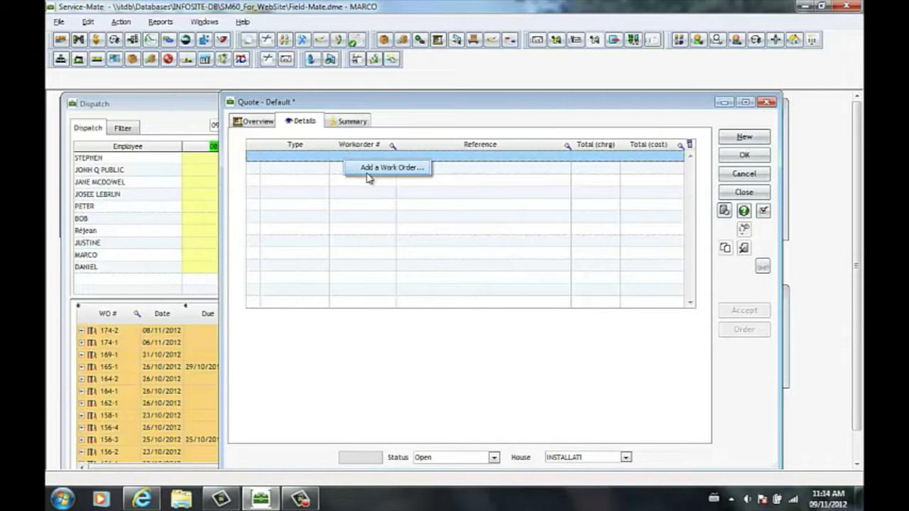
pyautogui.click(383, 167)
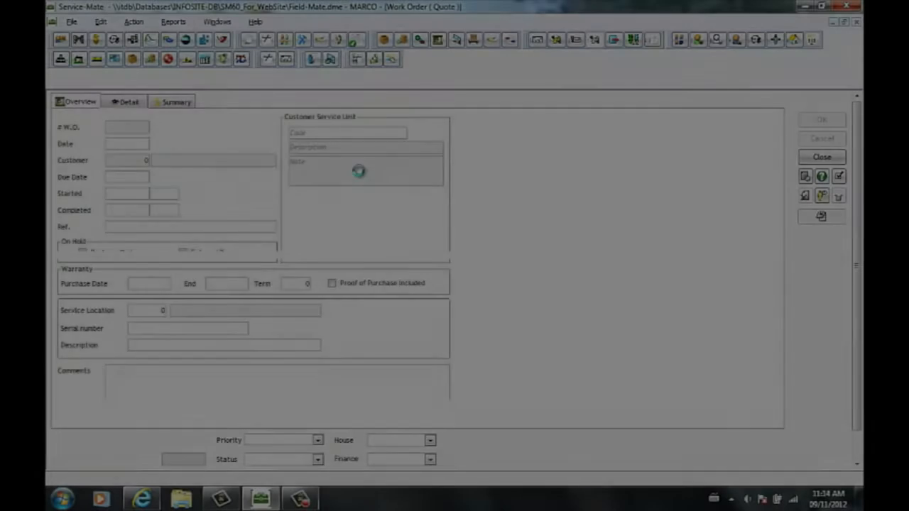
# - Add the INSTALL task to the work order, finding it by description in the maintenance type table
pyautogui.rightClick(206, 154)
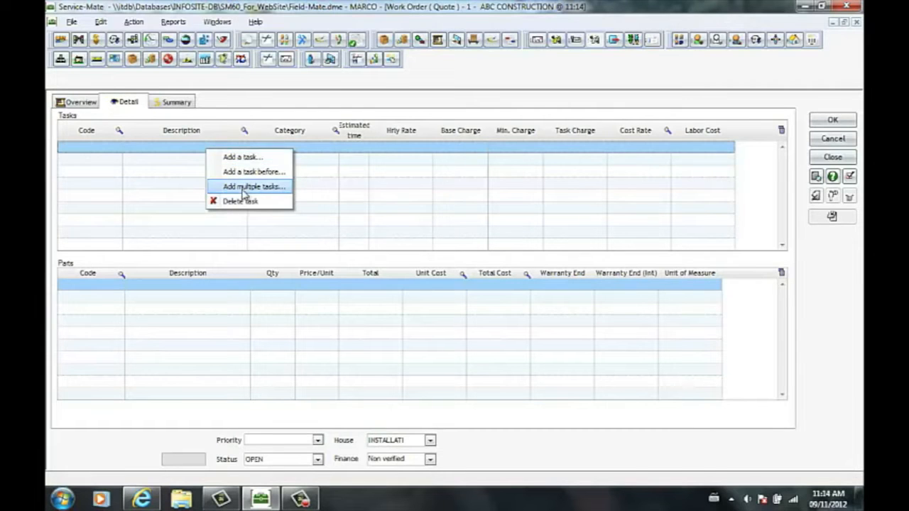
pyautogui.click(243, 157)
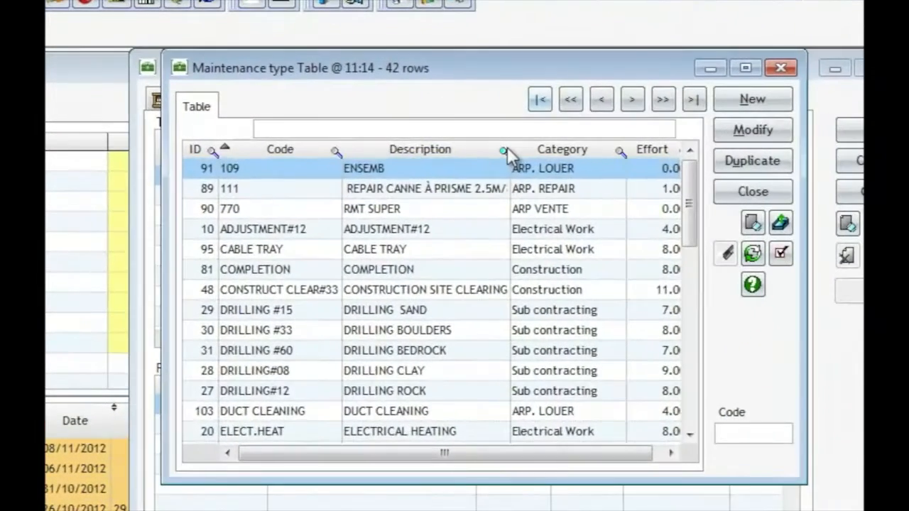
pyautogui.click(467, 149)
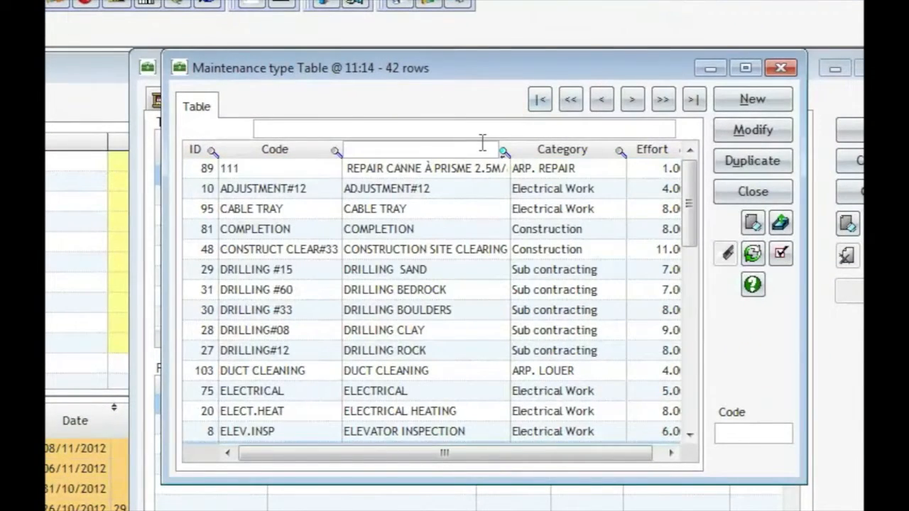
pyautogui.write('inst')
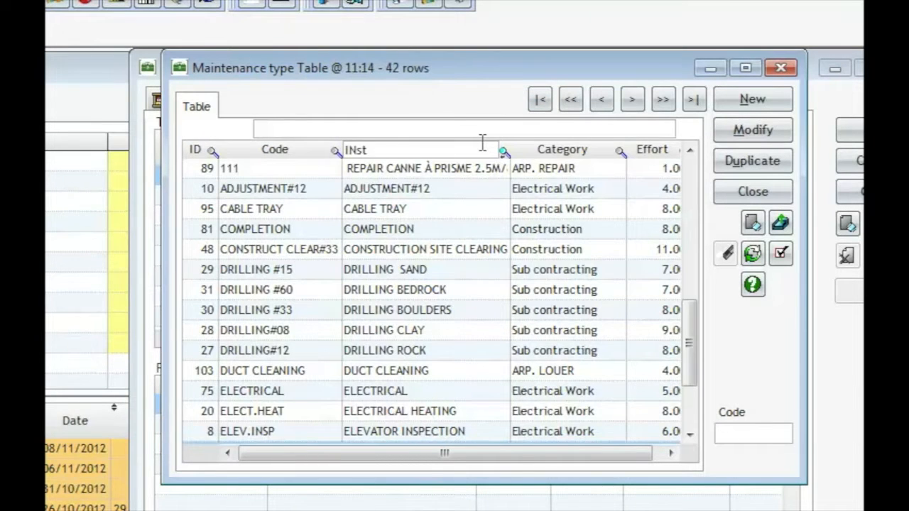
pyautogui.write('a')
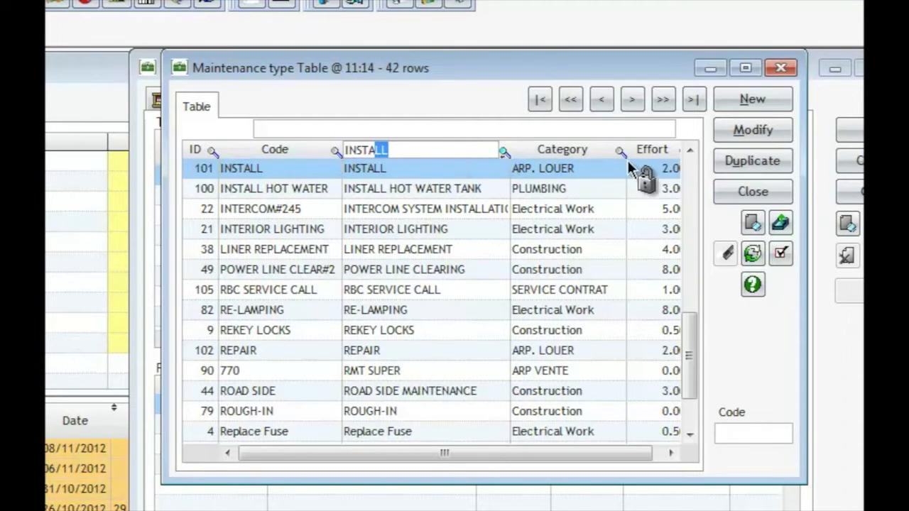
pyautogui.click(745, 67)
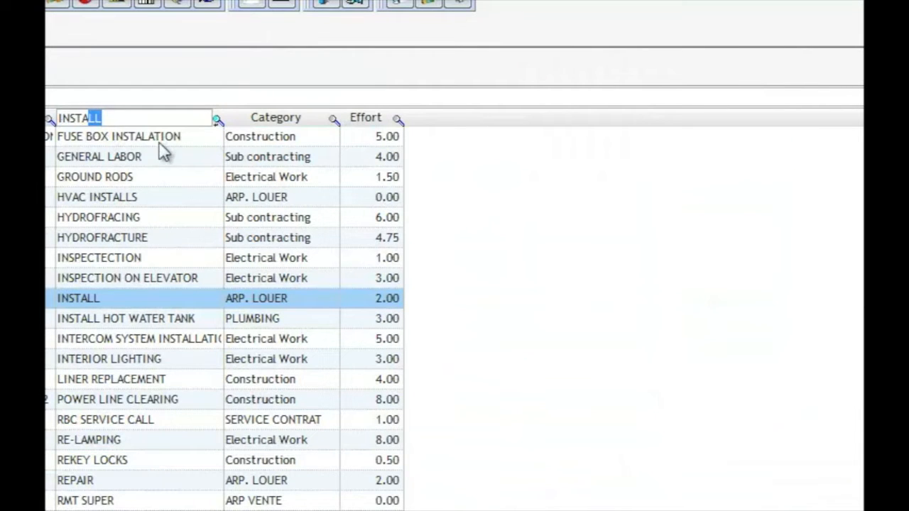
pyautogui.click(113, 302)
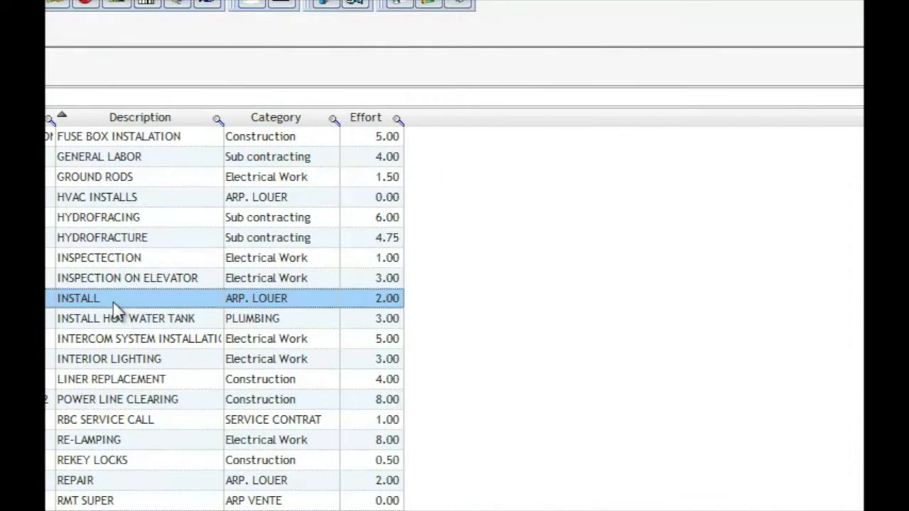
pyautogui.doubleClick(115, 306)
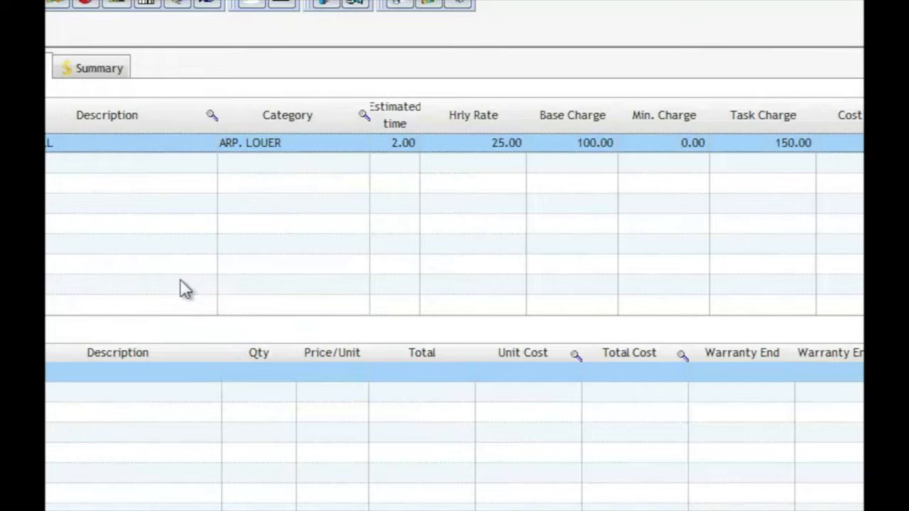
# - Set the INSTALL task's estimated time to 3.00 and its base charge to 150
pyautogui.click(410, 147)
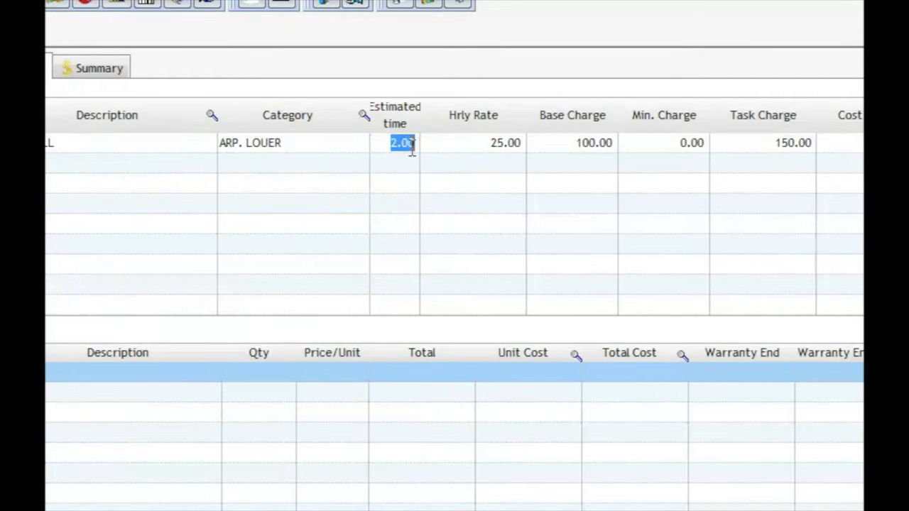
pyautogui.click(507, 141)
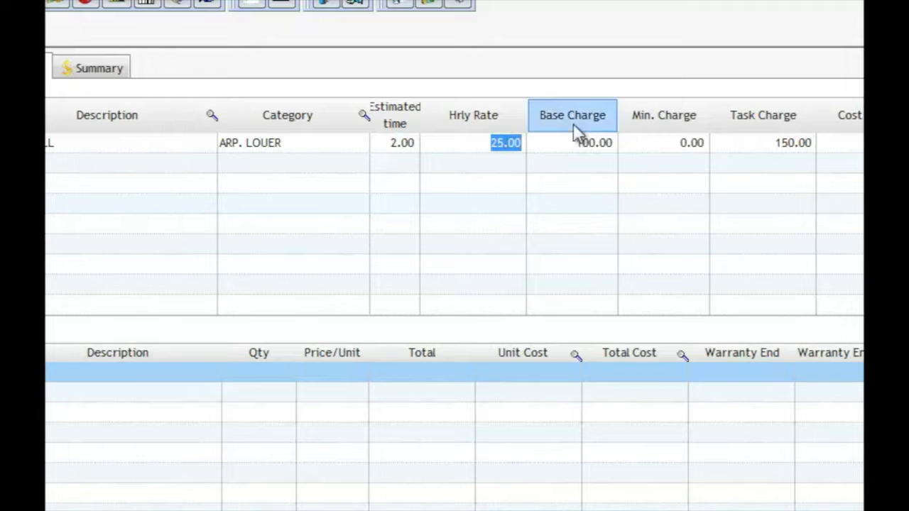
pyautogui.click(607, 147)
pyautogui.press('BackSpace')
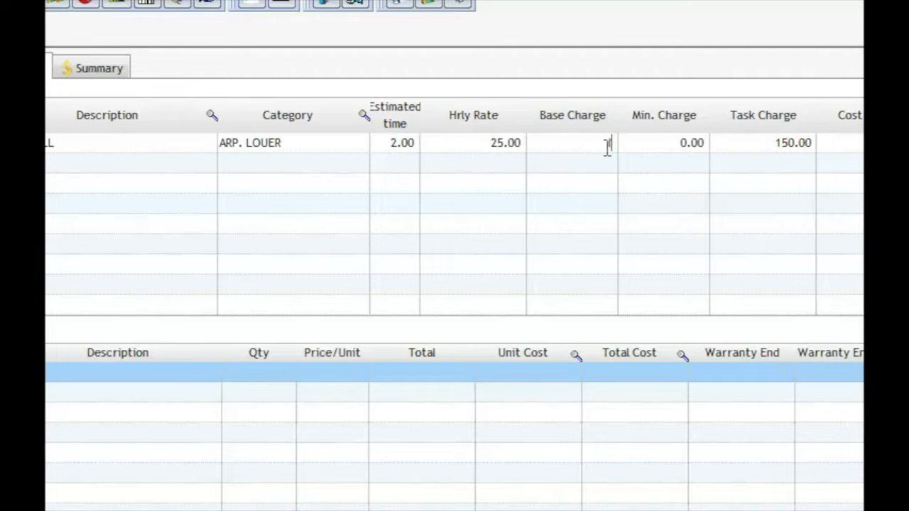
pyautogui.write('150')
pyautogui.press('Return')
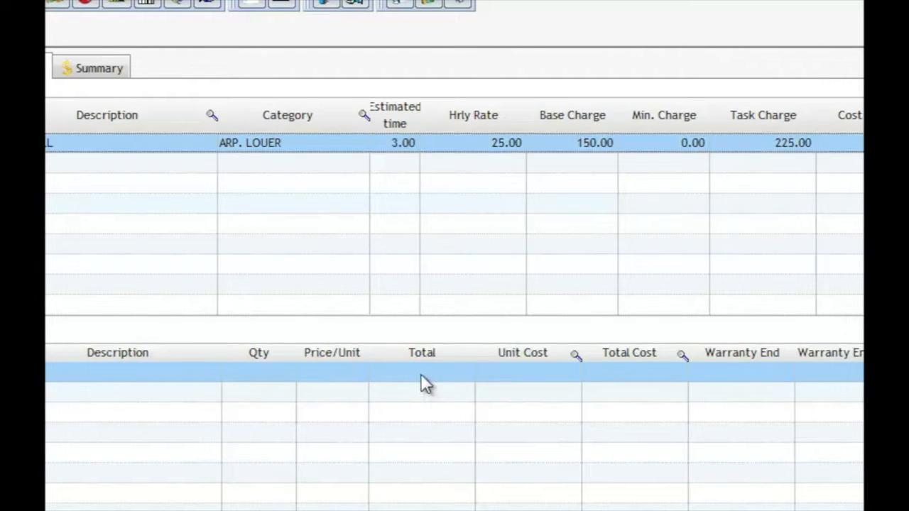
# - Add the DAVE LENNOX SIGNATURE part to the work order, then save and close the work order
pyautogui.rightClick(424, 375)
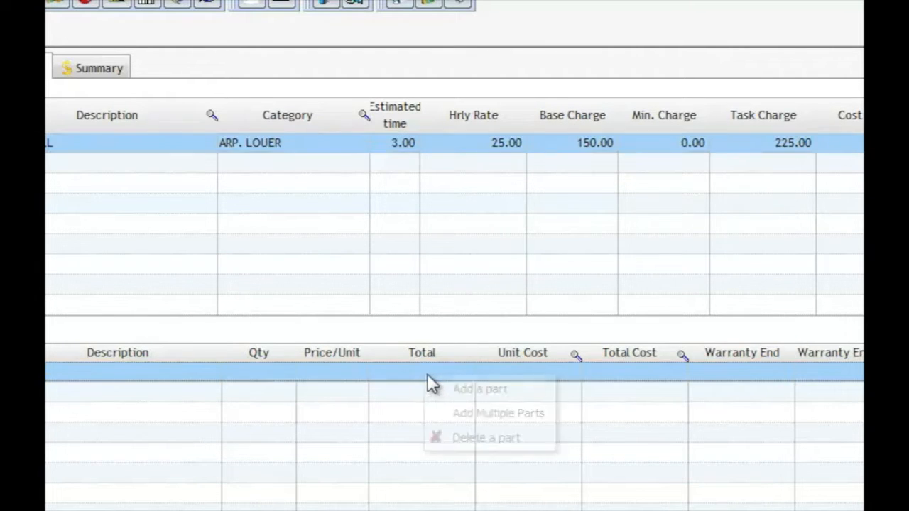
pyautogui.click(497, 395)
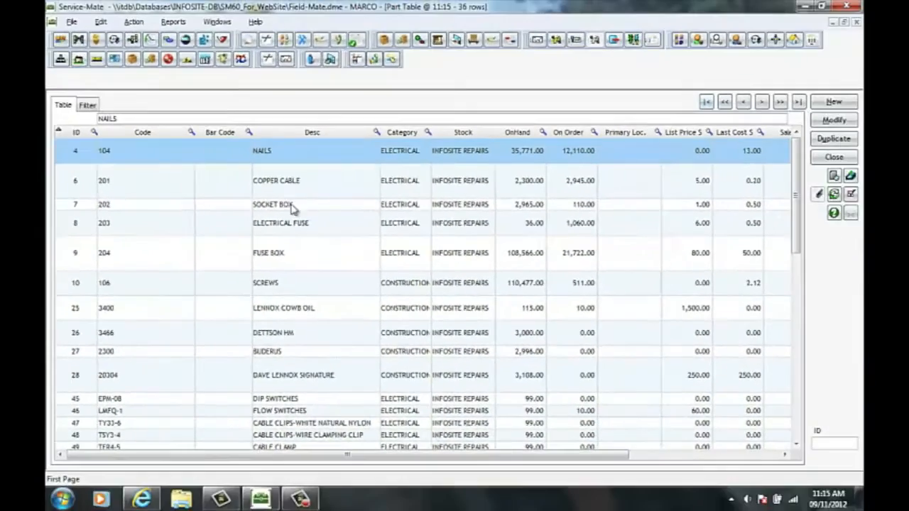
pyautogui.scroll(-4, 291, 250)
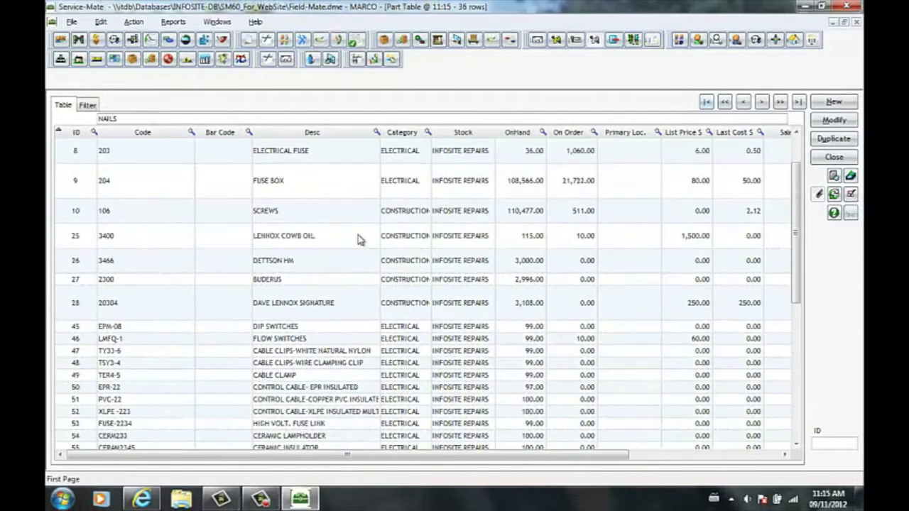
pyautogui.scroll(-2, 336, 259)
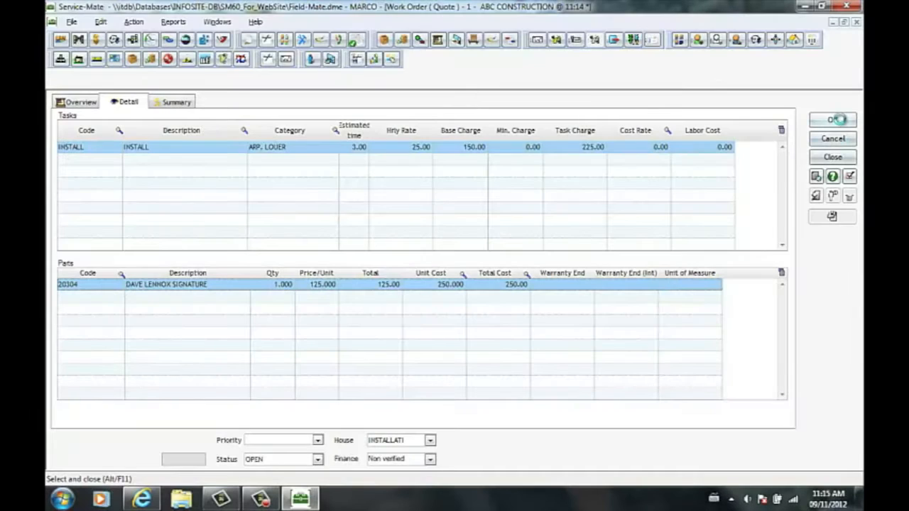
pyautogui.click(836, 119)
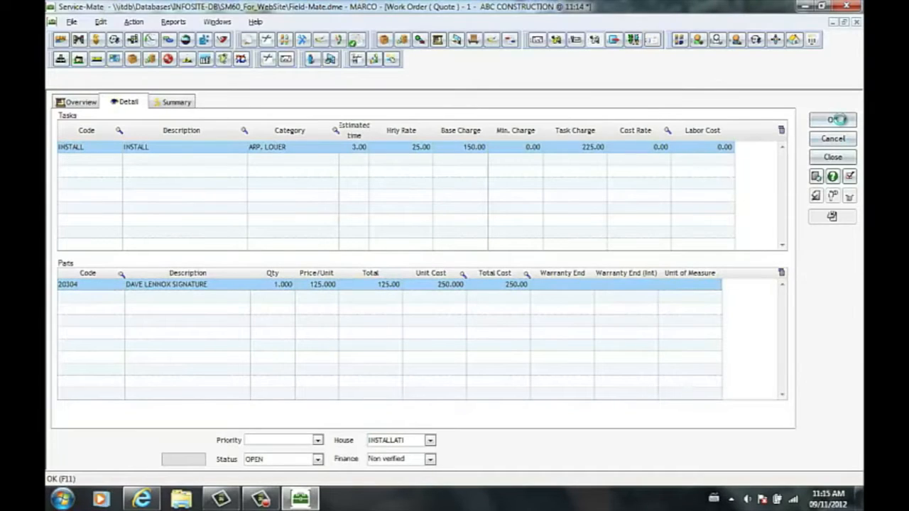
pyautogui.click(851, 177)
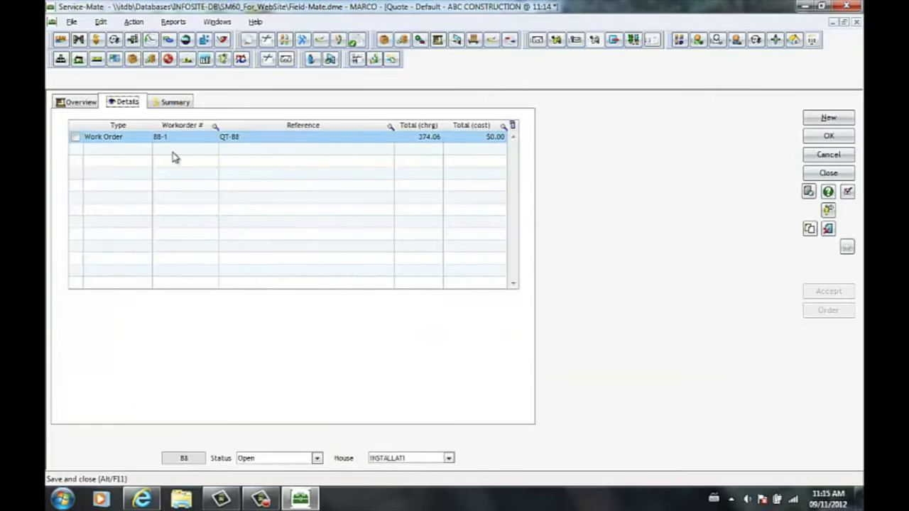
# - Mark the work order line in the quote's details and save the quote
pyautogui.click(76, 138)
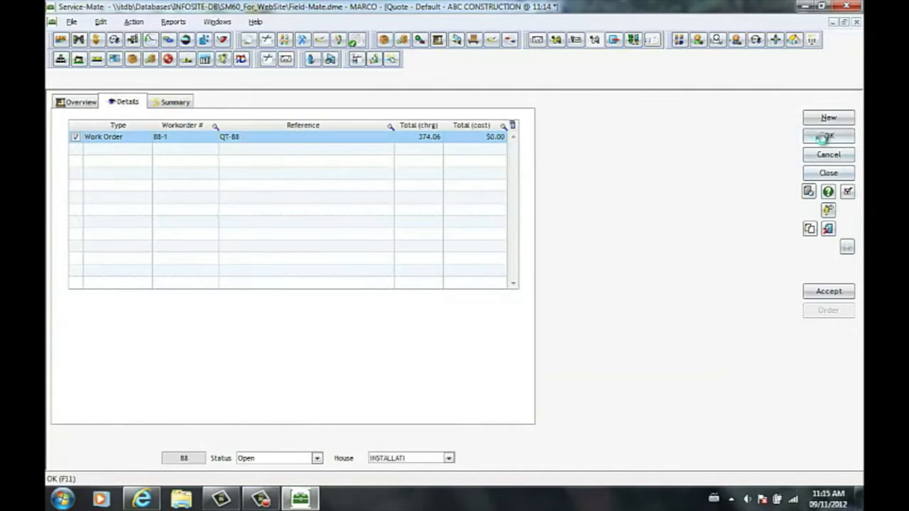
pyautogui.click(825, 136)
# - Preview the printed quote form and review its tasks, parts, totals and signature section
pyautogui.click(810, 192)
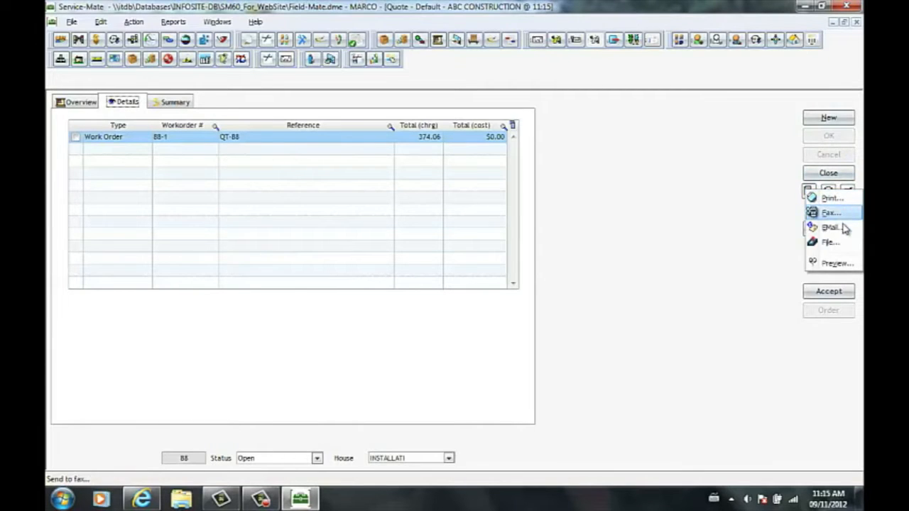
pyautogui.click(837, 263)
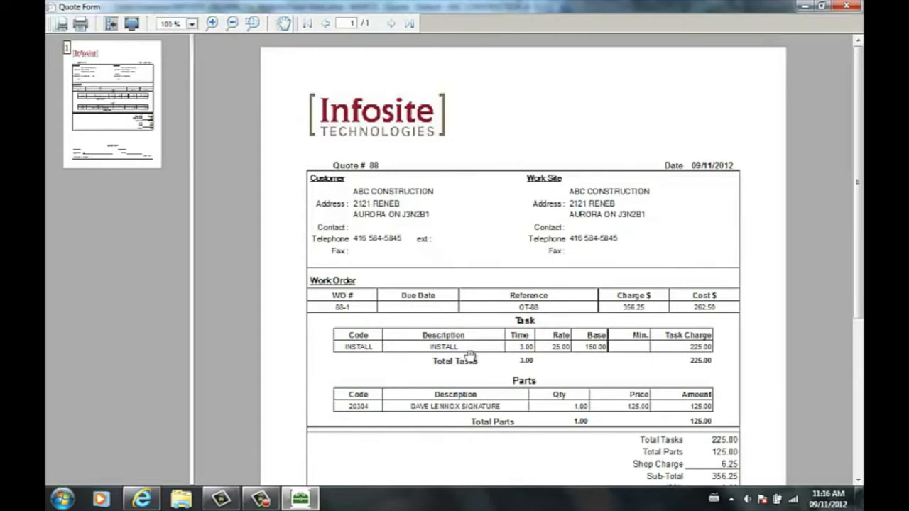
pyautogui.scroll(-2, 462, 337)
pyautogui.scroll(-3, 462, 330)
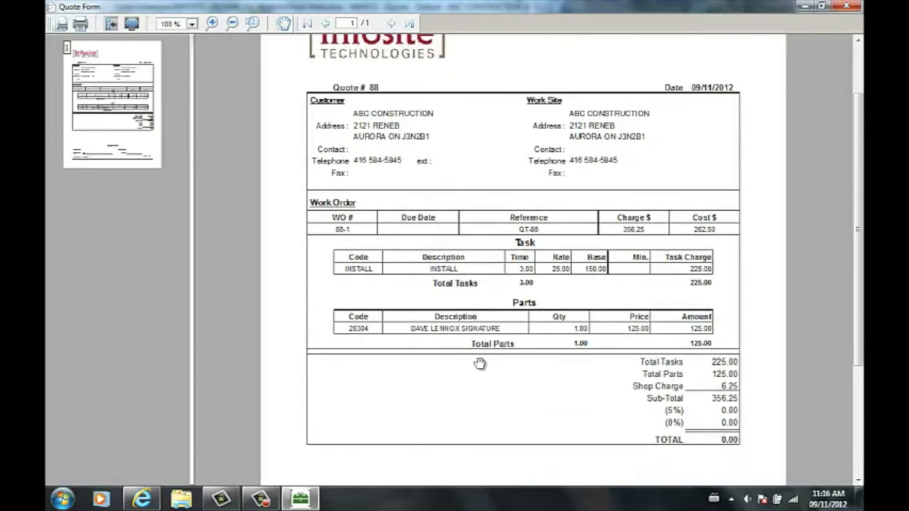
pyautogui.scroll(-2, 487, 311)
pyautogui.scroll(-4, 486, 303)
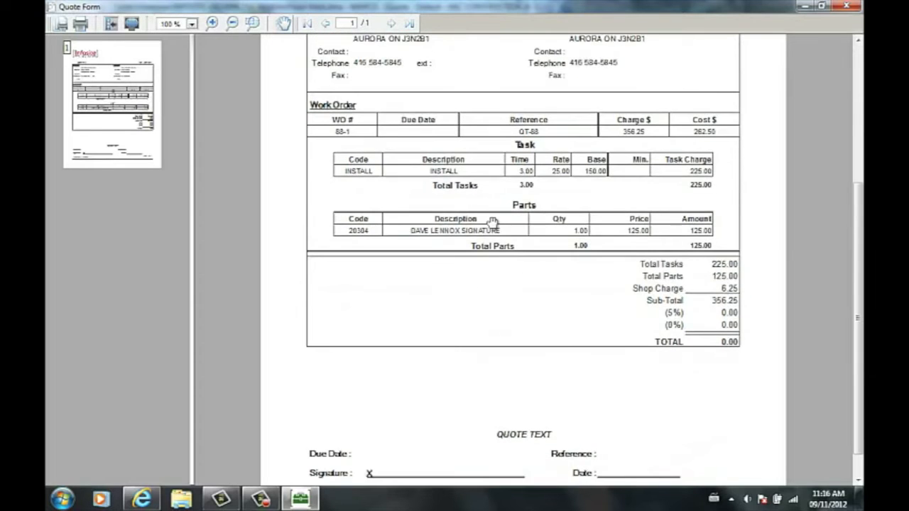
# - Close the quote form preview, and save and close the ABC CONSTRUCTION quote
pyautogui.scroll(7, 495, 249)
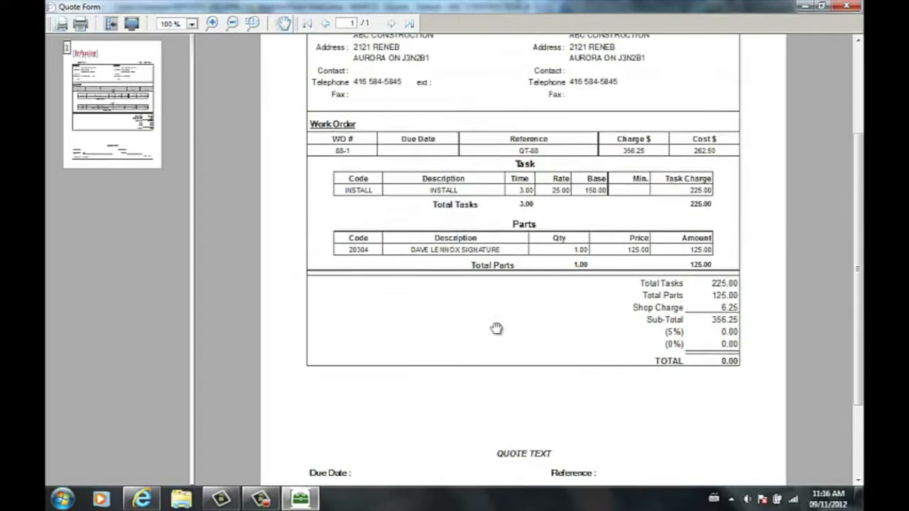
pyautogui.moveTo(505, 404); pyautogui.dragTo(505, 408)
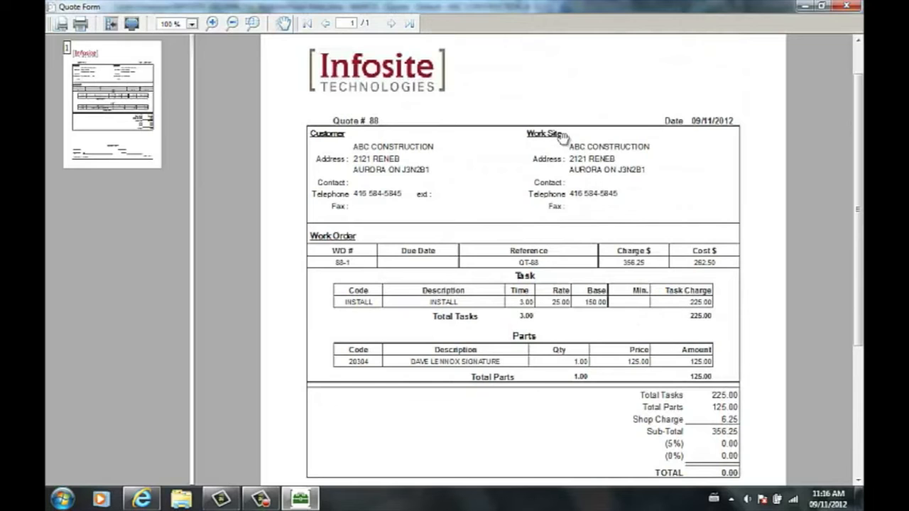
pyautogui.click(823, 5)
pyautogui.click(709, 58)
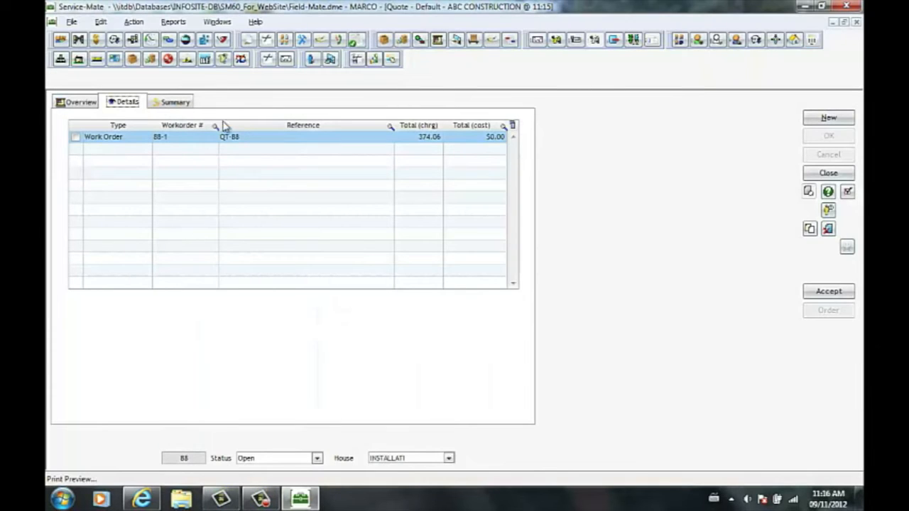
pyautogui.click(848, 192)
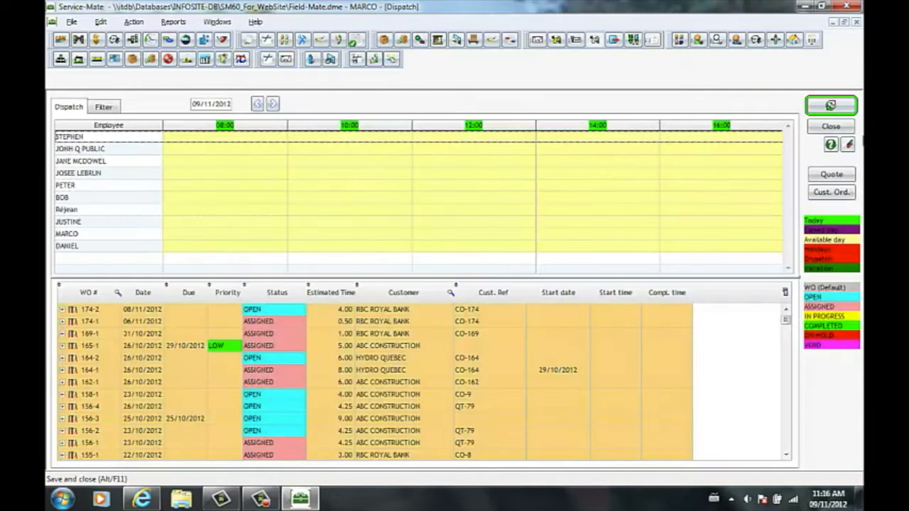
# - Reopen the newest ABC CONSTRUCTION quote from the Dispatch board's quote list and open its work order
pyautogui.click(832, 175)
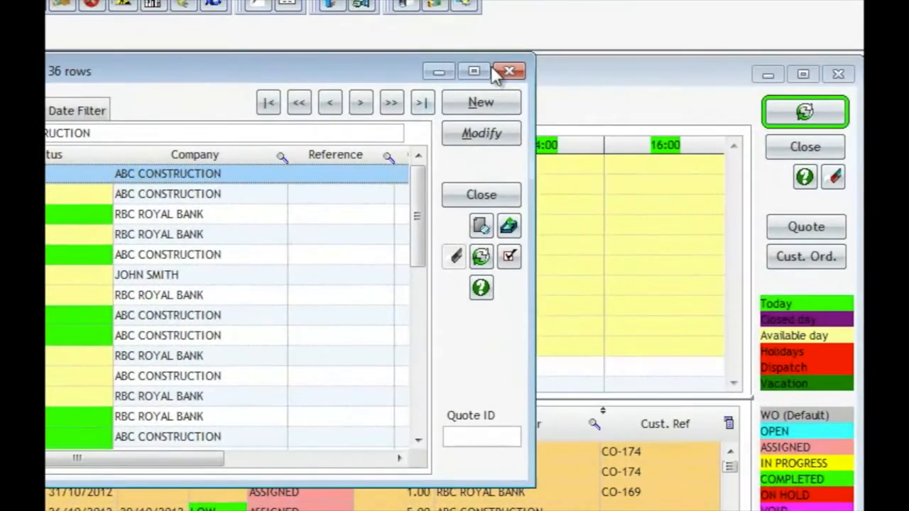
pyautogui.click(476, 71)
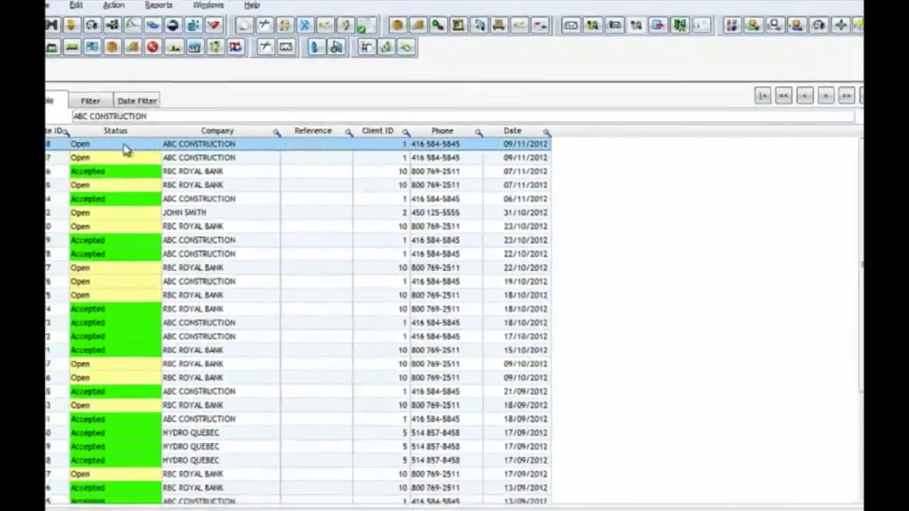
pyautogui.scroll(-4, 157, 193)
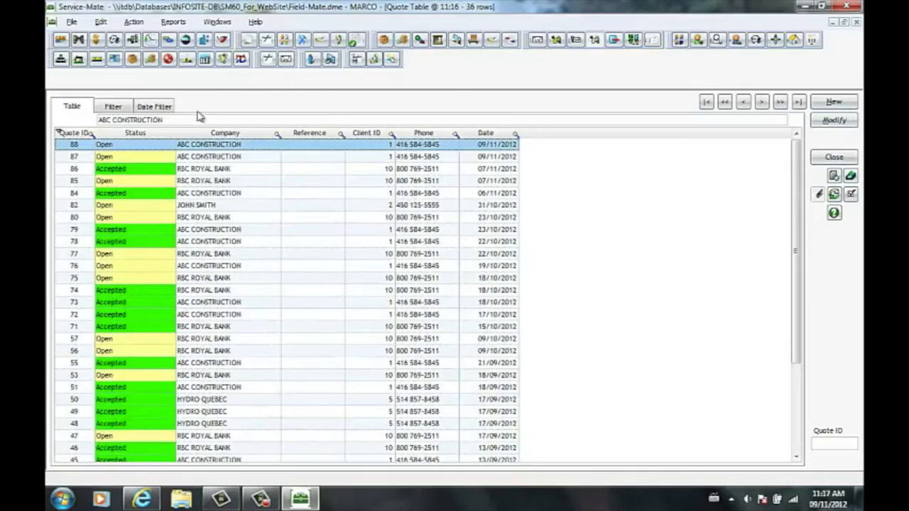
pyautogui.doubleClick(239, 145)
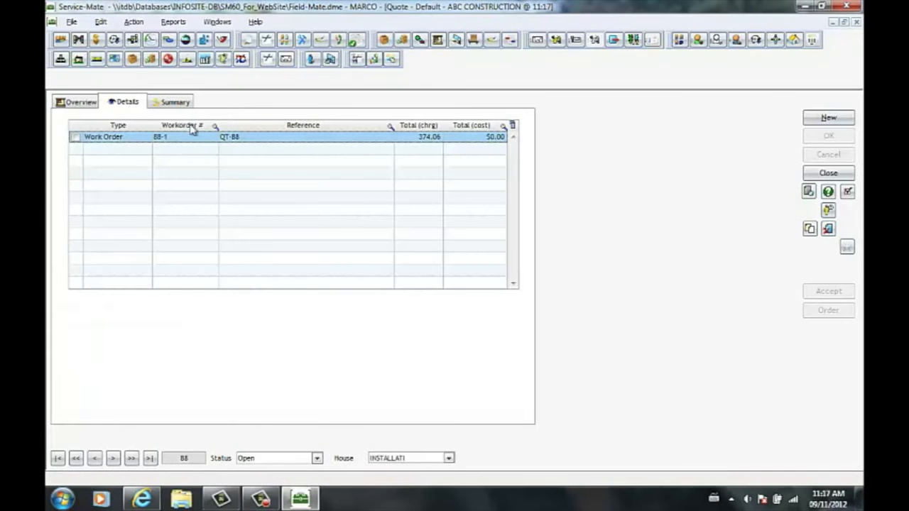
pyautogui.doubleClick(119, 138)
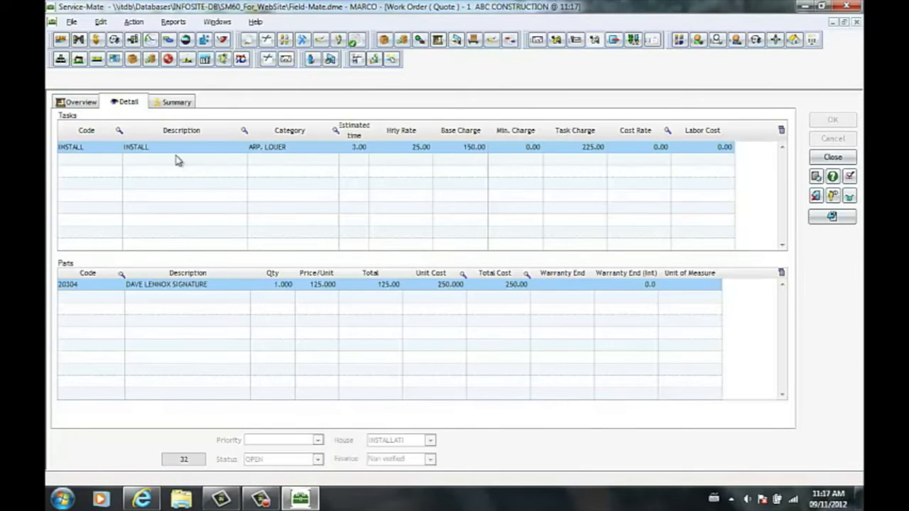
# - Add the ELECTRICAL task to the work order, check its charge and cost summary, and save the work order
pyautogui.click(178, 163)
pyautogui.rightClick(179, 163)
pyautogui.click(218, 168)
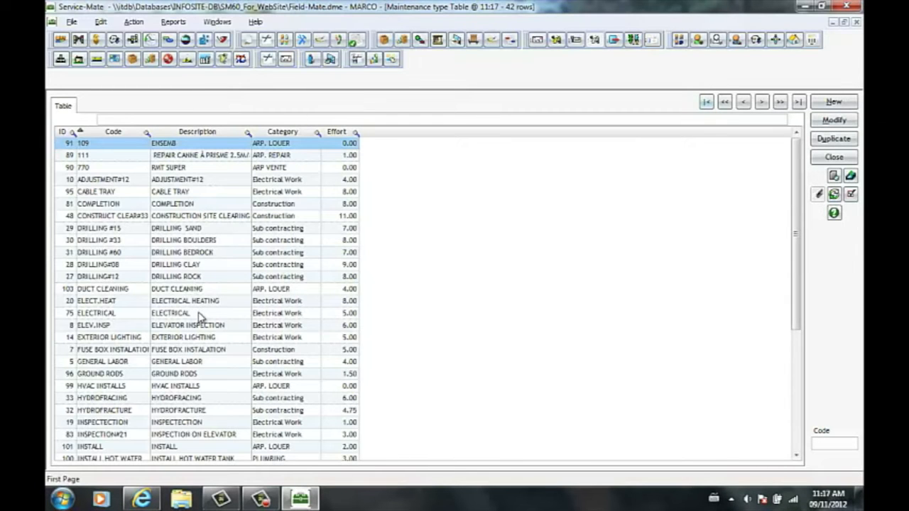
pyautogui.doubleClick(199, 315)
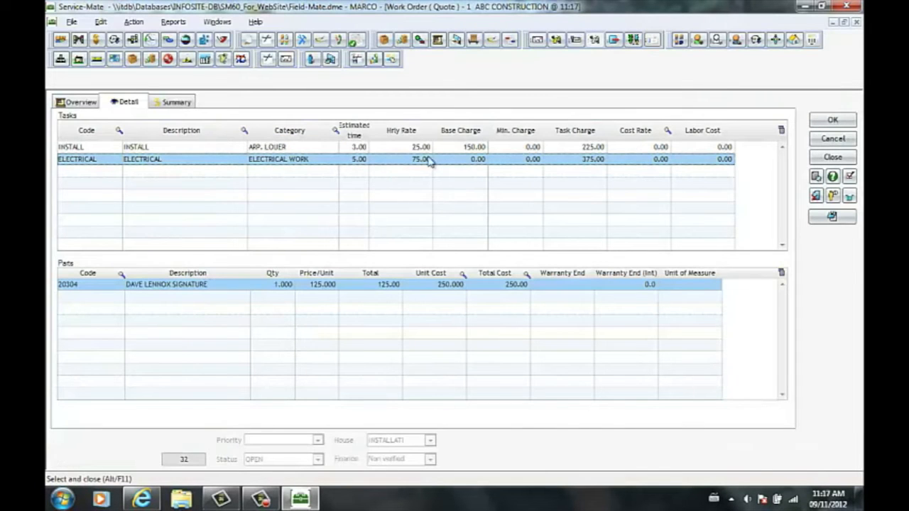
pyautogui.click(183, 103)
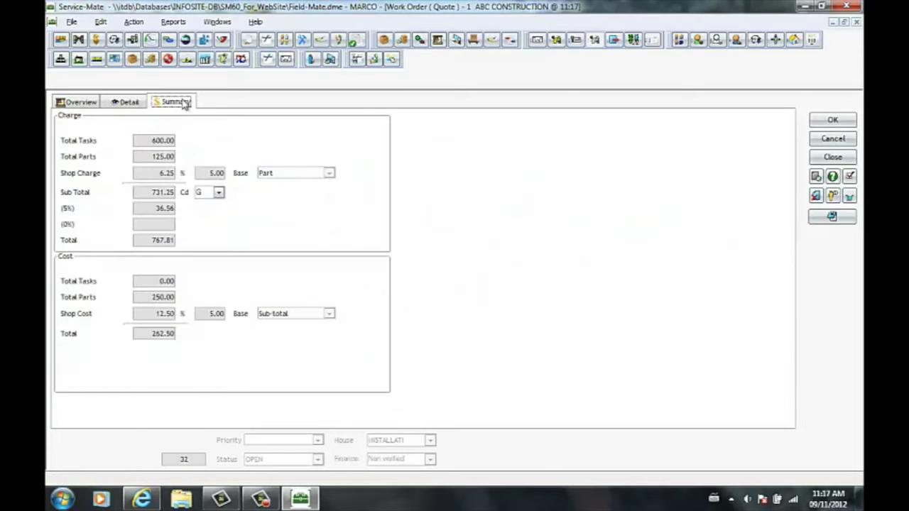
pyautogui.click(832, 119)
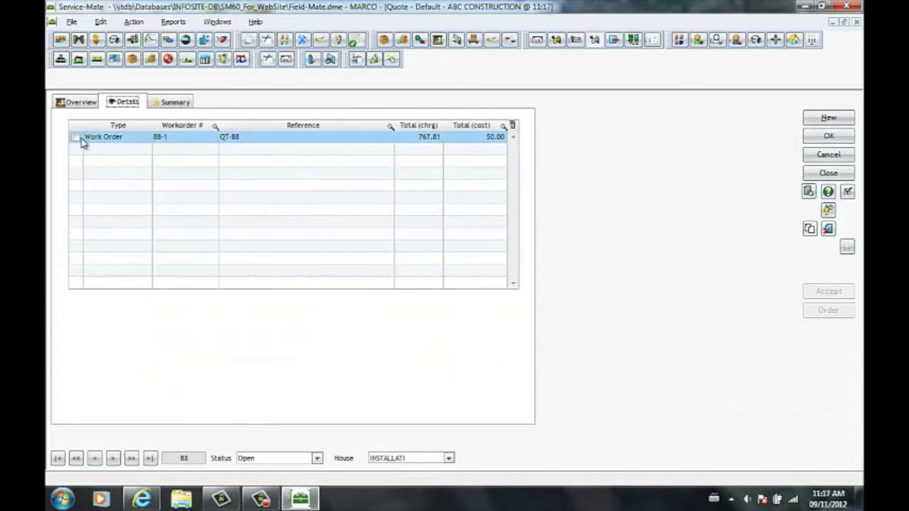
# - Mark the work order line and accept the quote, creating a customer order from it, and close the quote
pyautogui.click(75, 137)
pyautogui.click(845, 291)
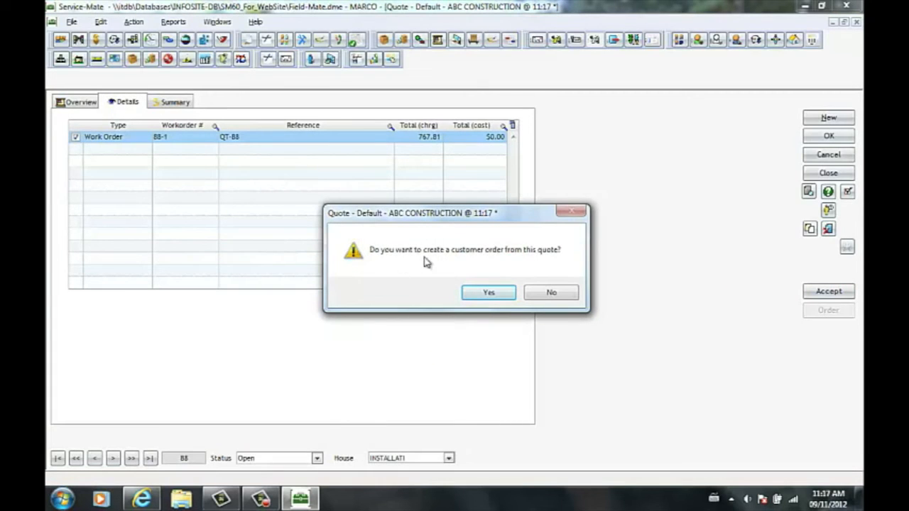
pyautogui.click(497, 293)
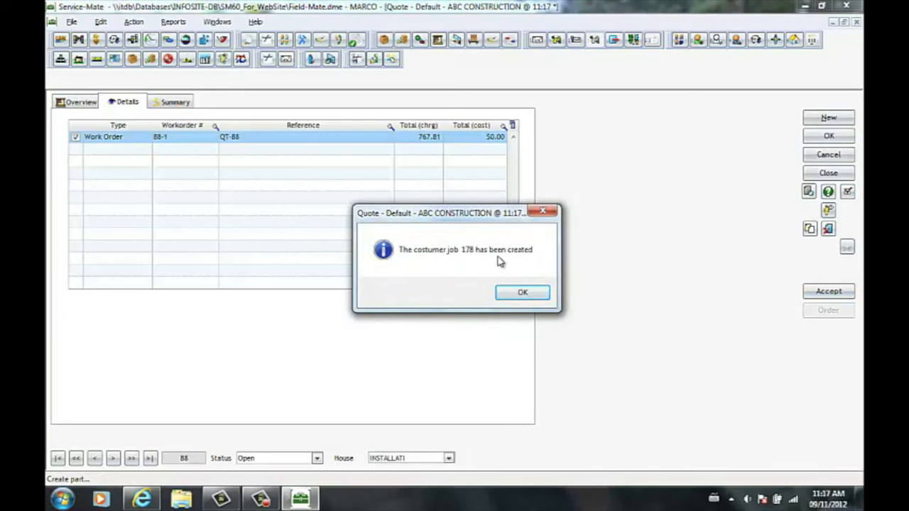
pyautogui.click(525, 292)
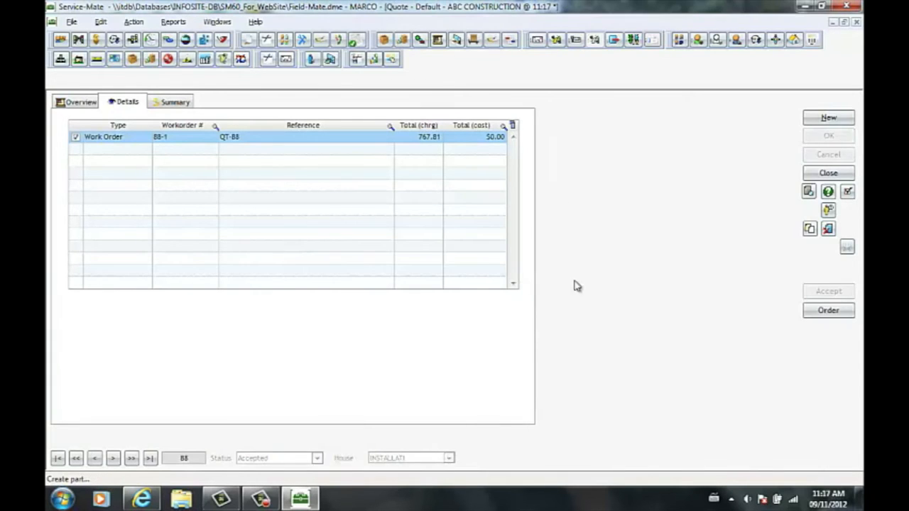
pyautogui.click(847, 191)
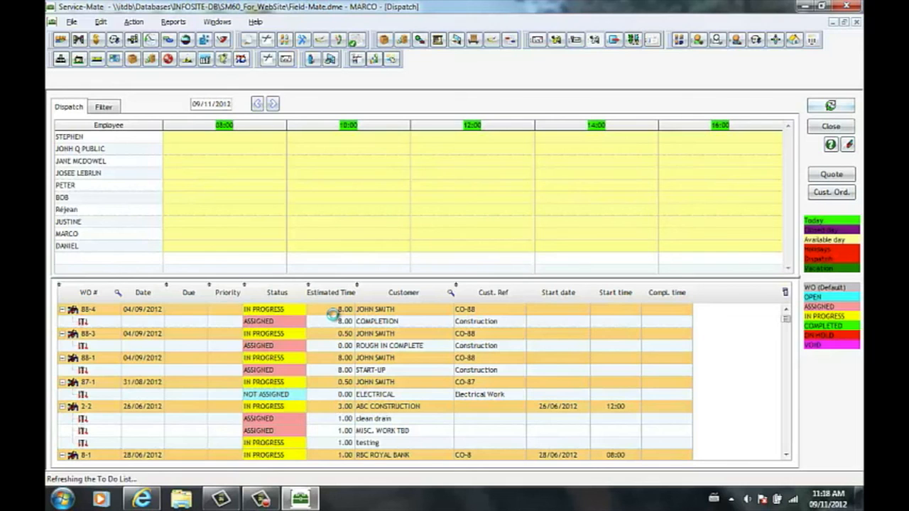
pyautogui.moveTo(339, 312); pyautogui.dragTo(341, 196)
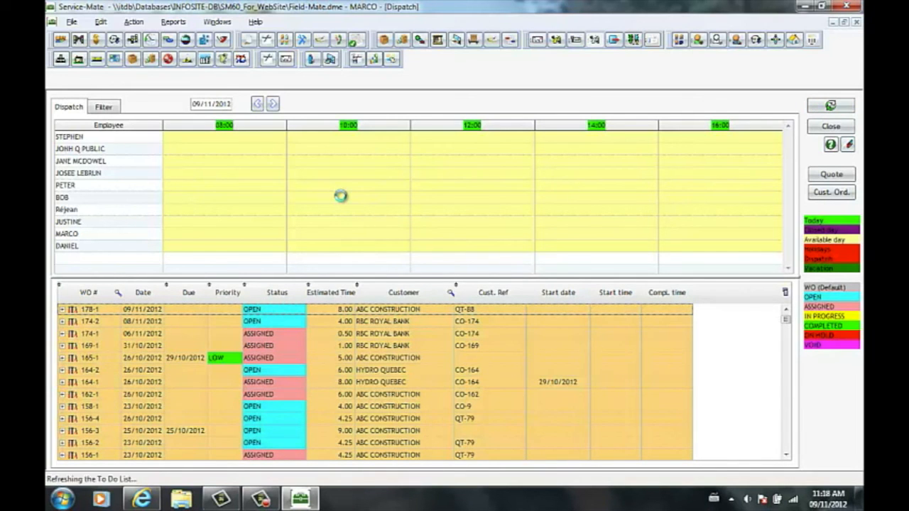